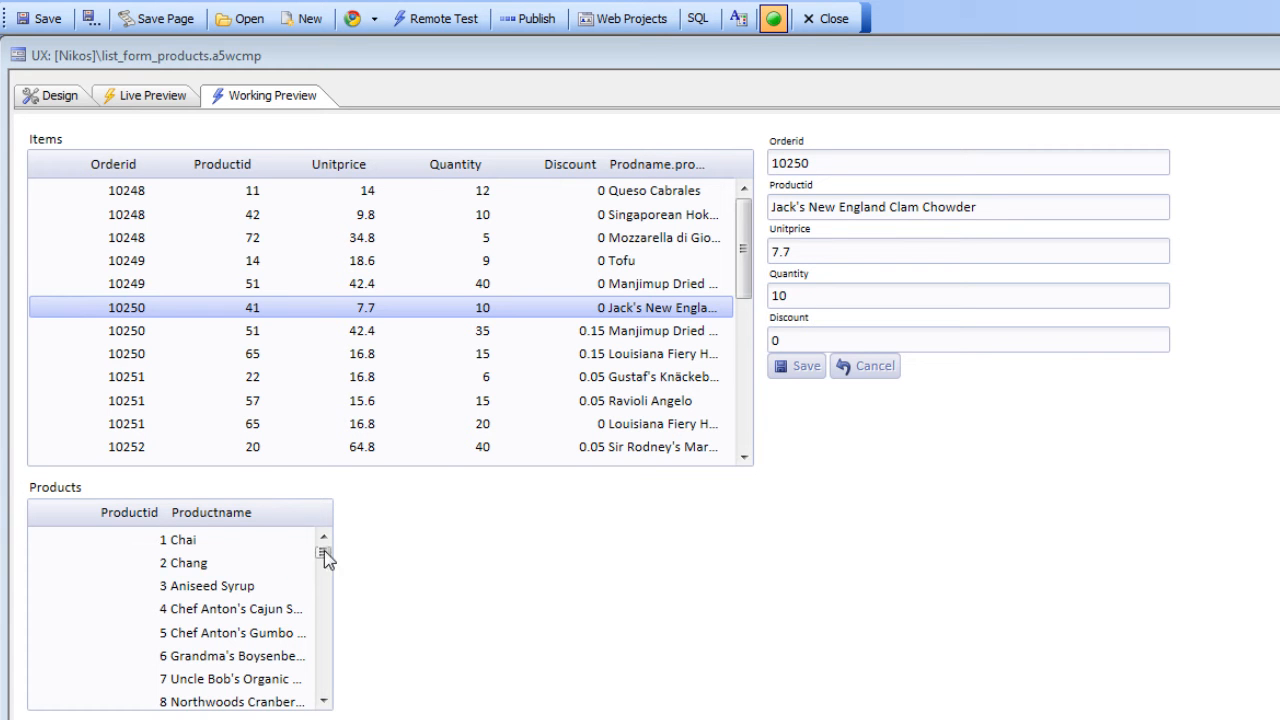
Change the product of order 10248's Mozzarella di Giovanni item to Scottish Longbreads and save the record
left_click_drag(324, 550, 345, 605)
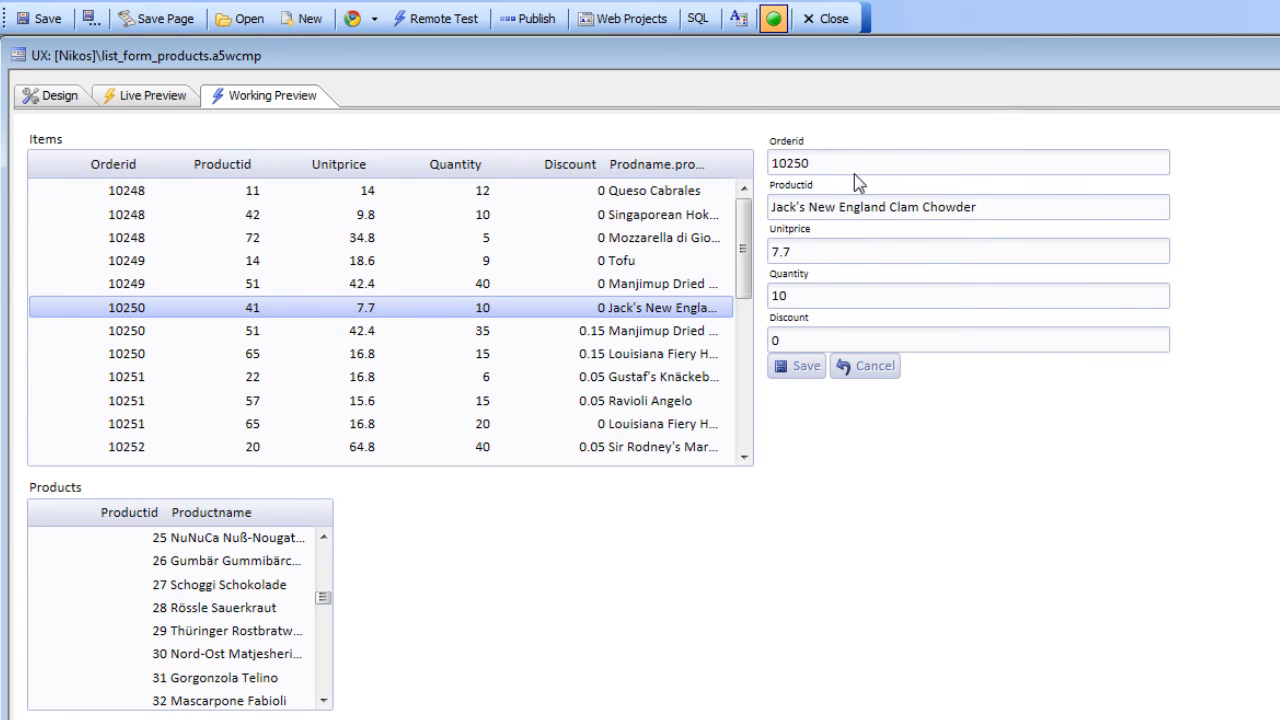
left_click(658, 238)
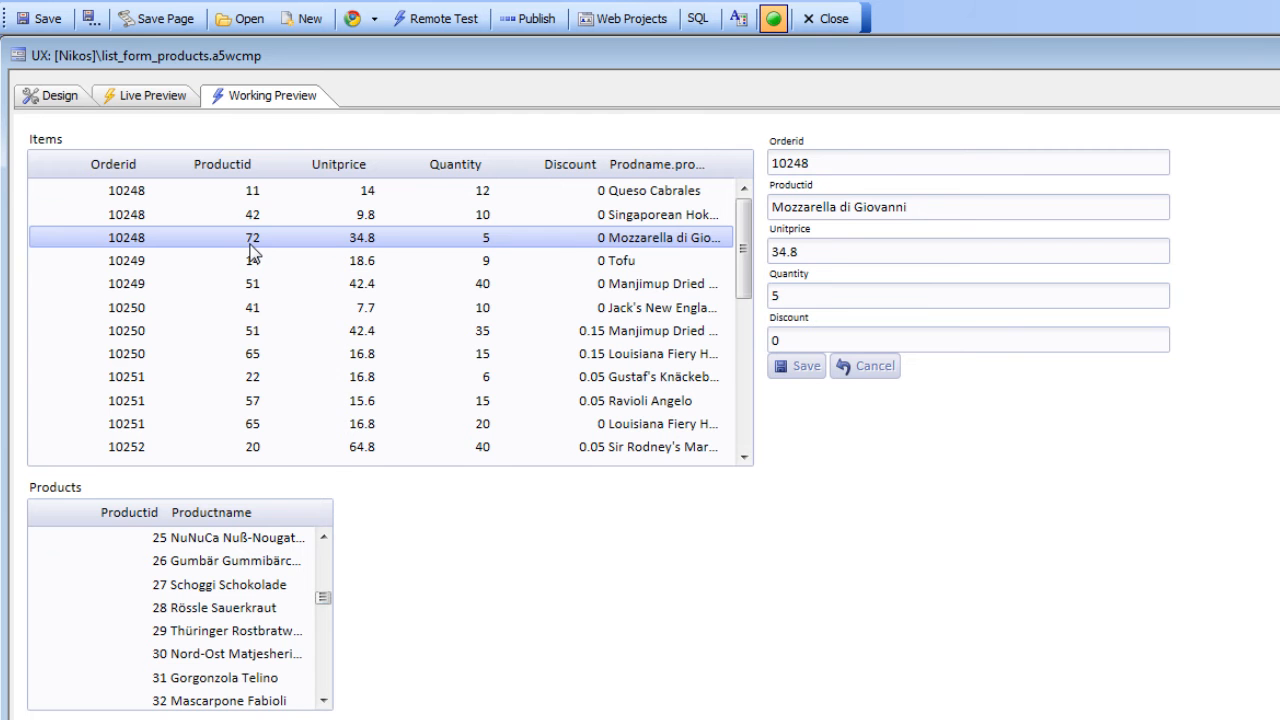
left_click(879, 206)
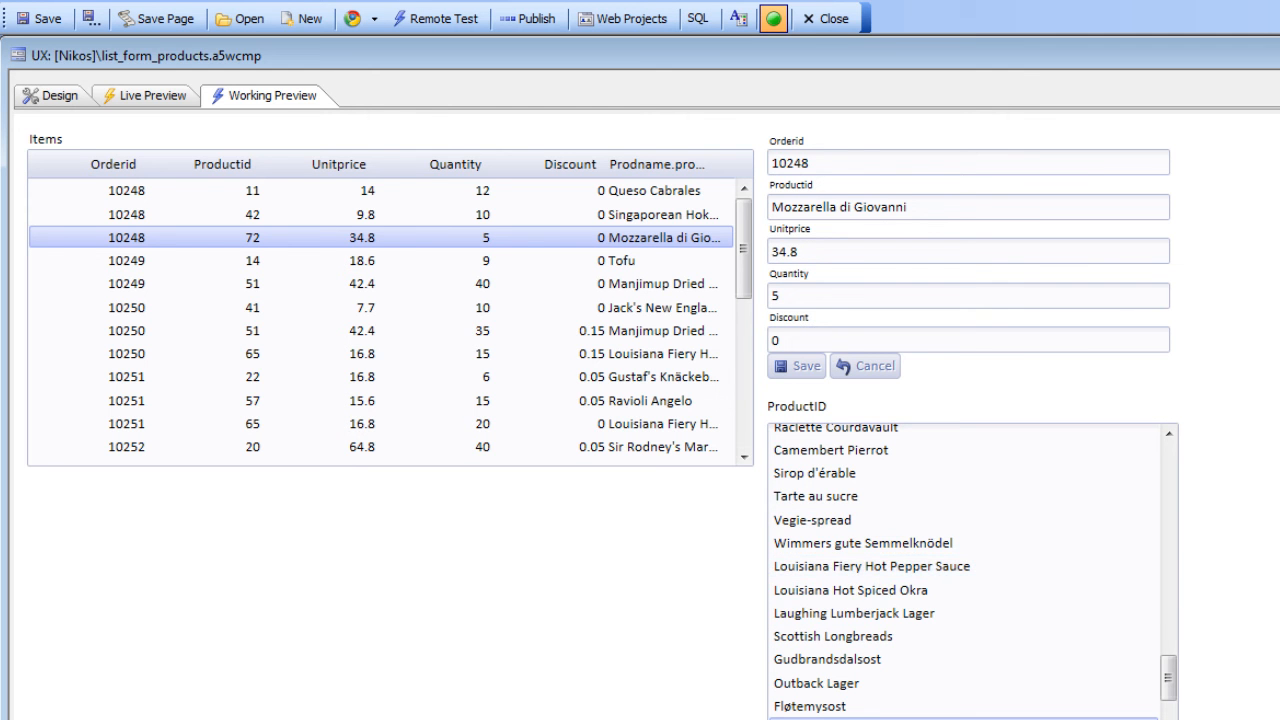
left_click(822, 640)
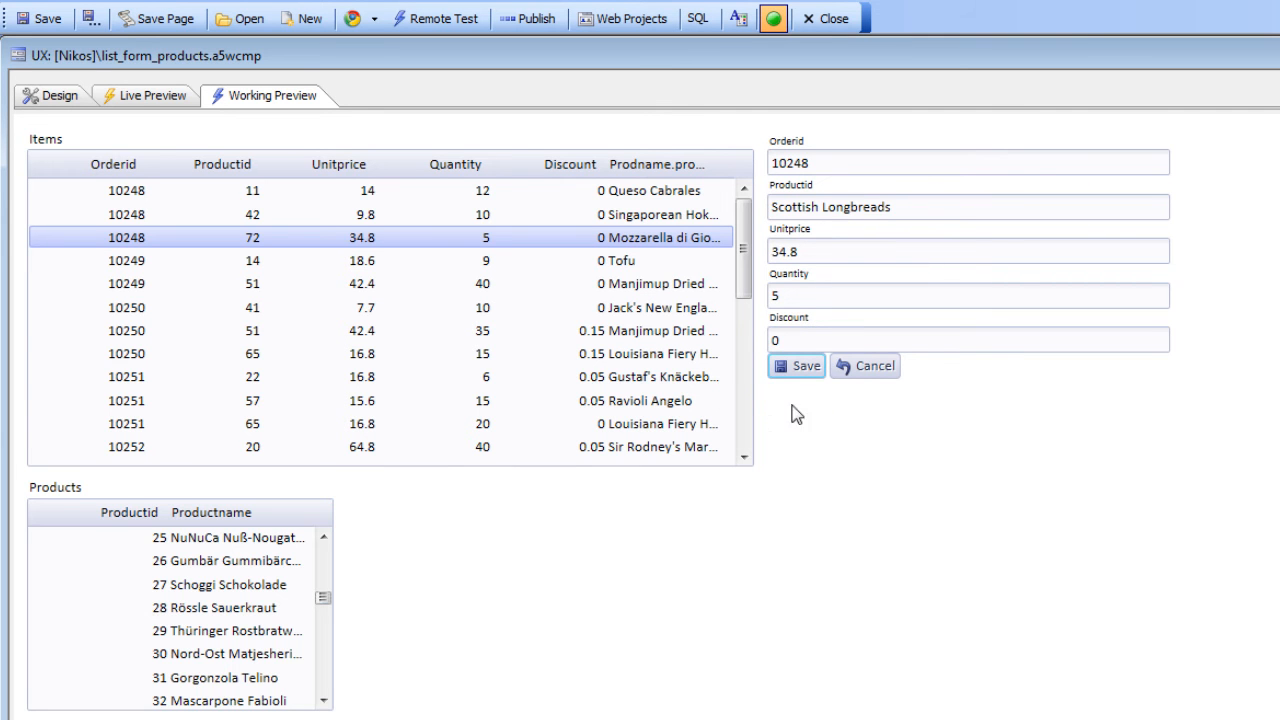
left_click(793, 369)
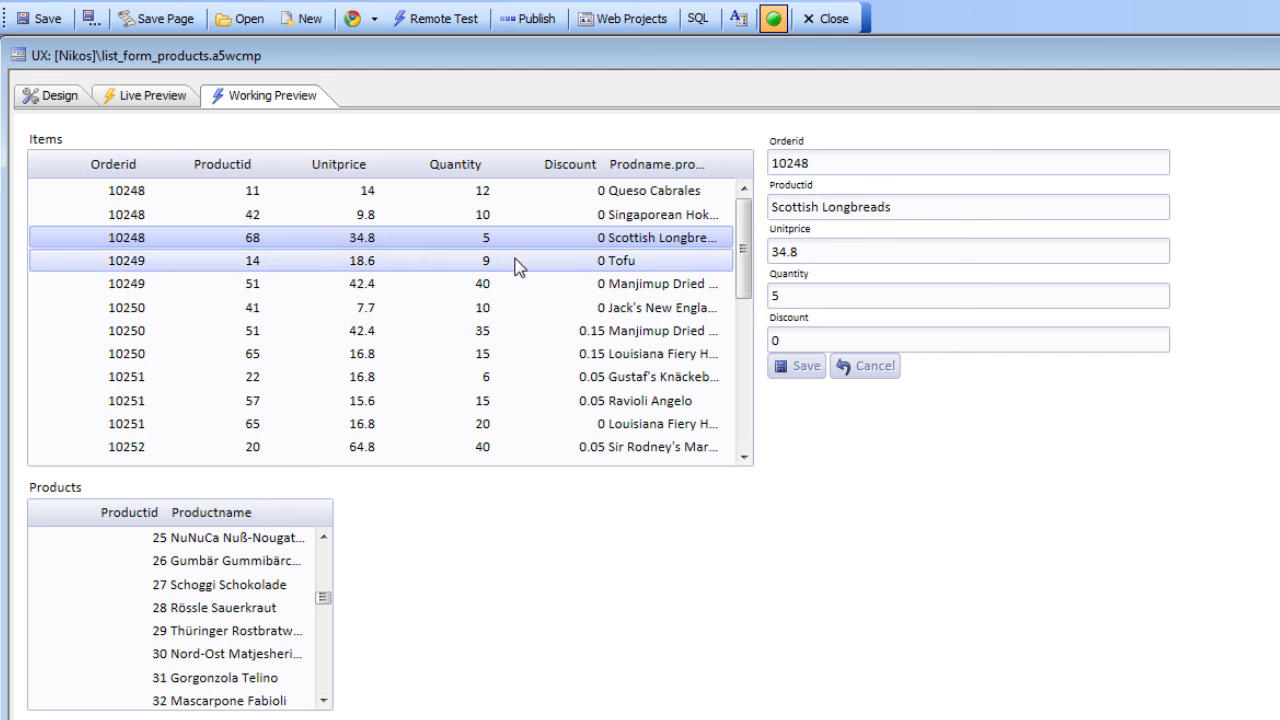
Review the field list of the products list's SQL data source in the List Builder
left_click(47, 96)
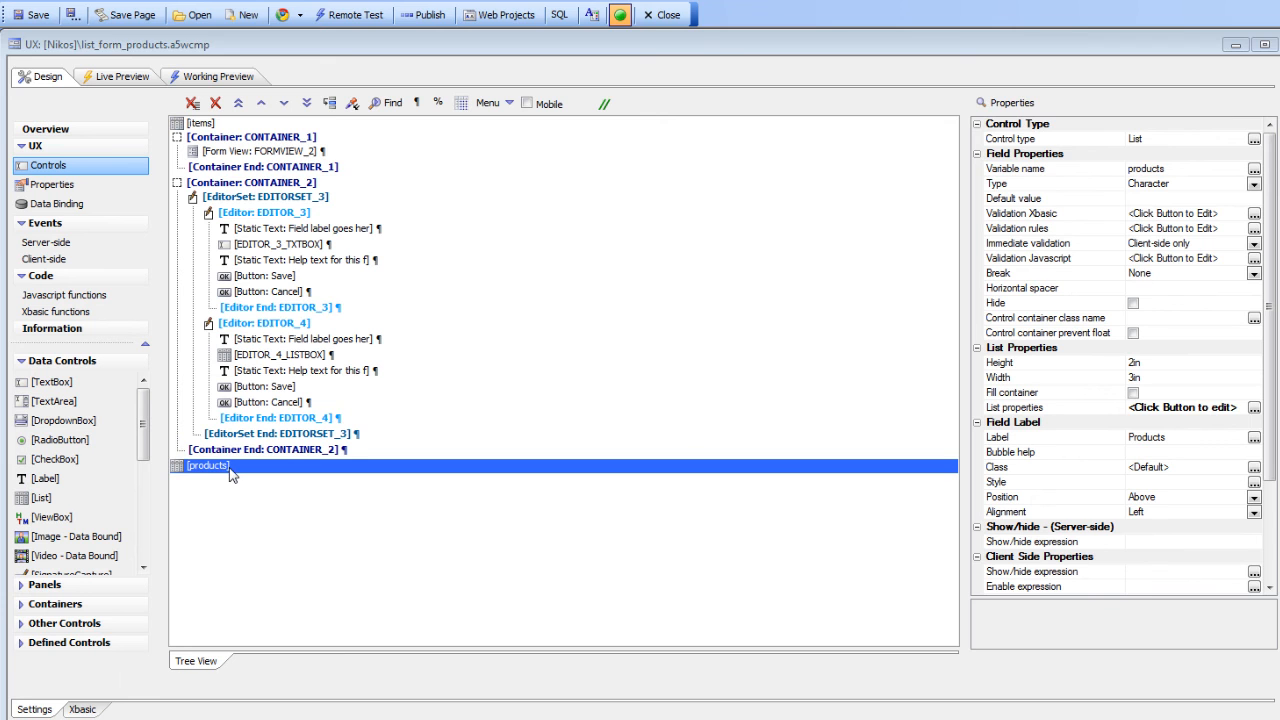
double_click(229, 474)
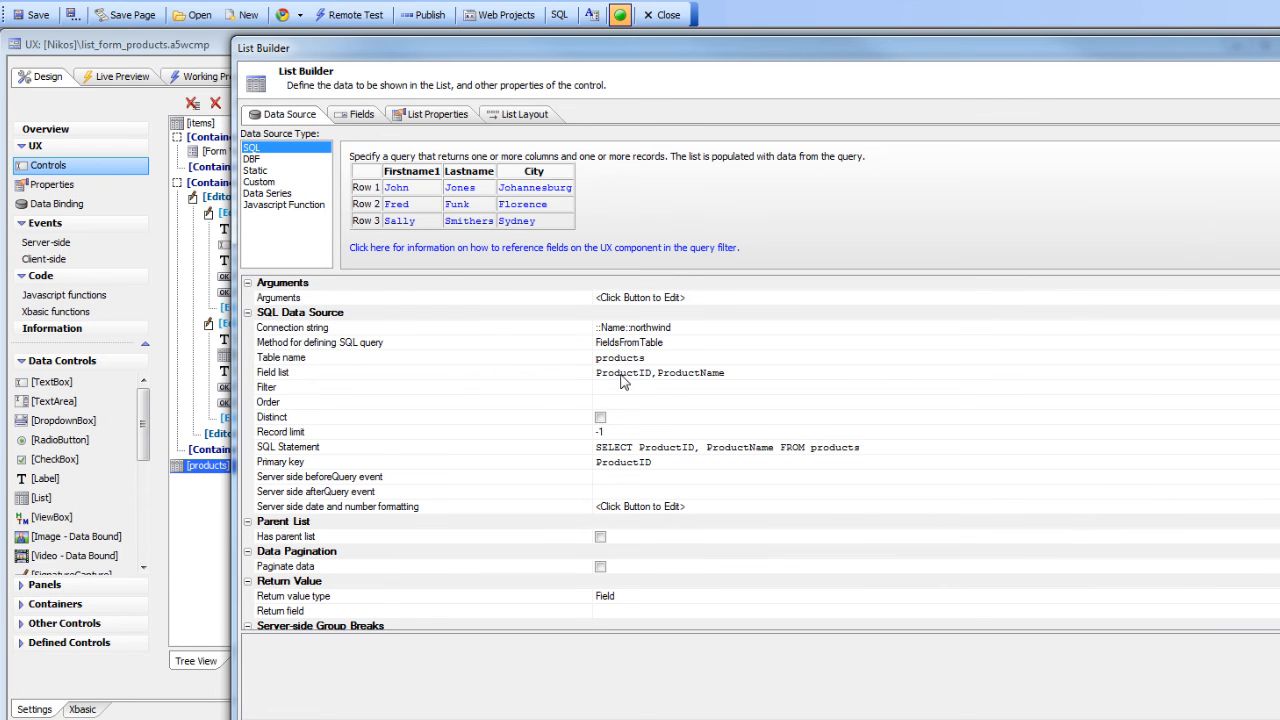
double_click(478, 381)
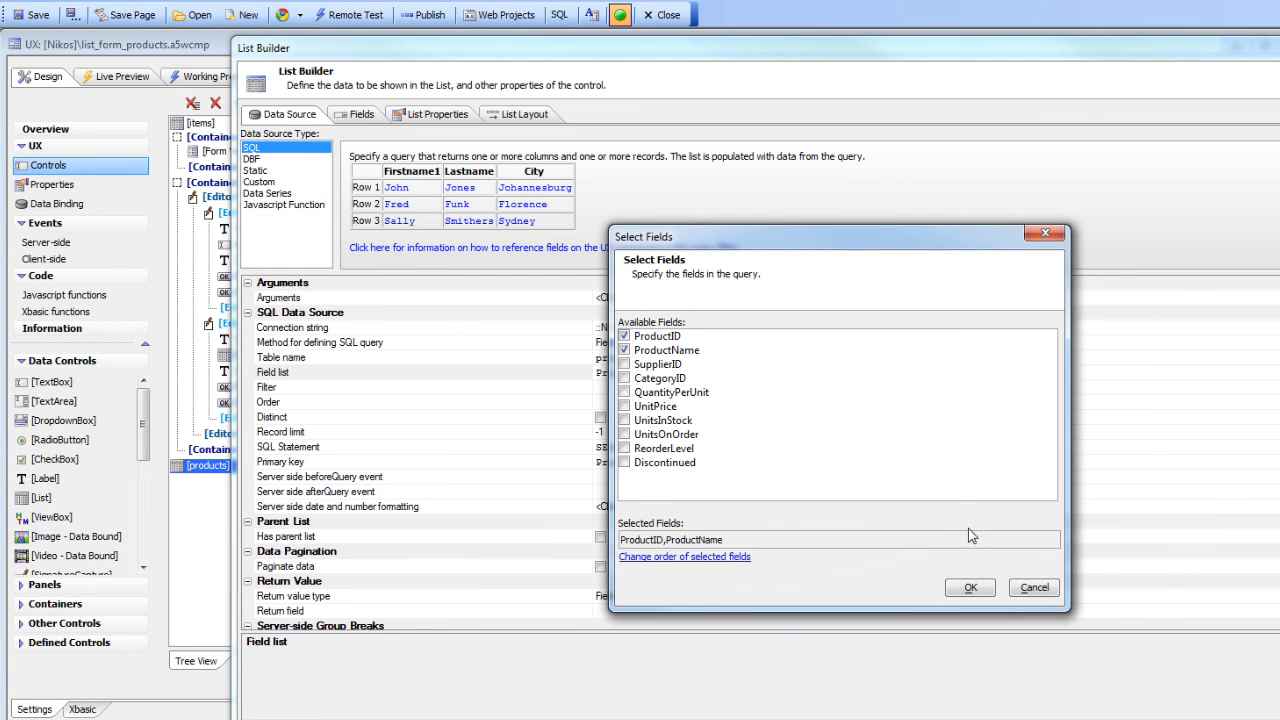
left_click(986, 591)
left_click(1275, 716)
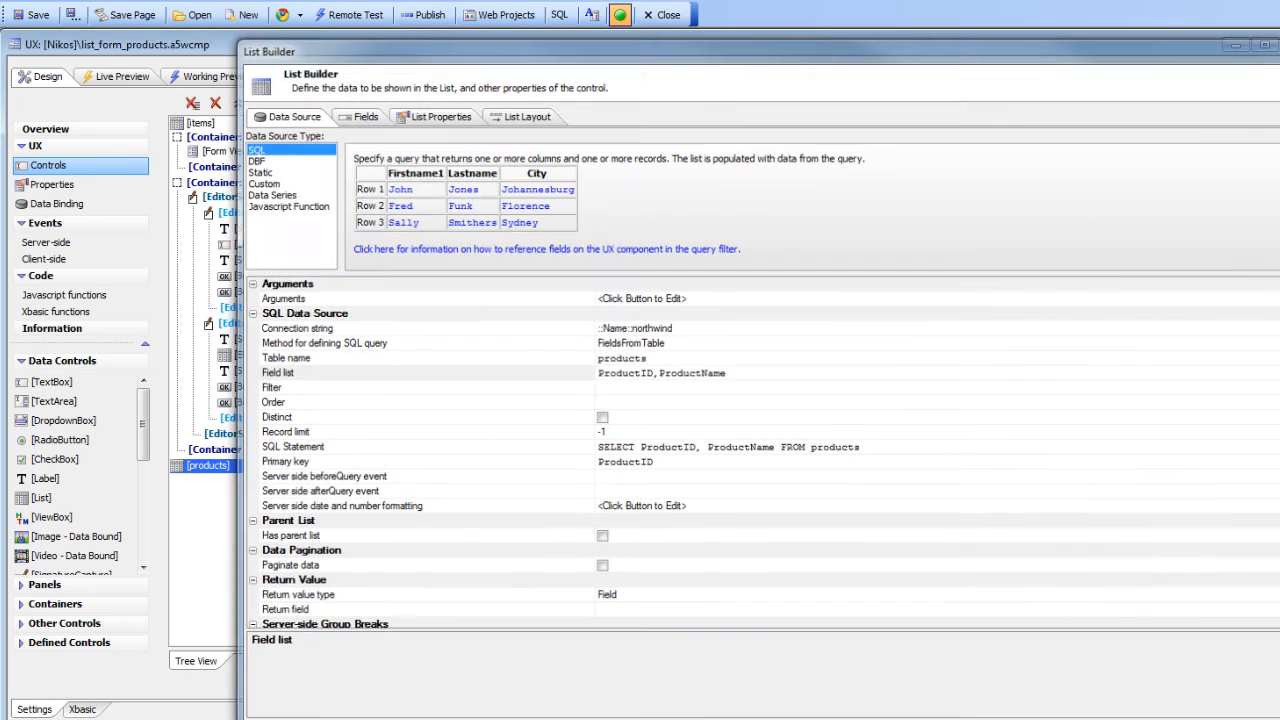
Inspect the items list's prodname lookup column definition, including its lookup type and lookup list
double_click(202, 124)
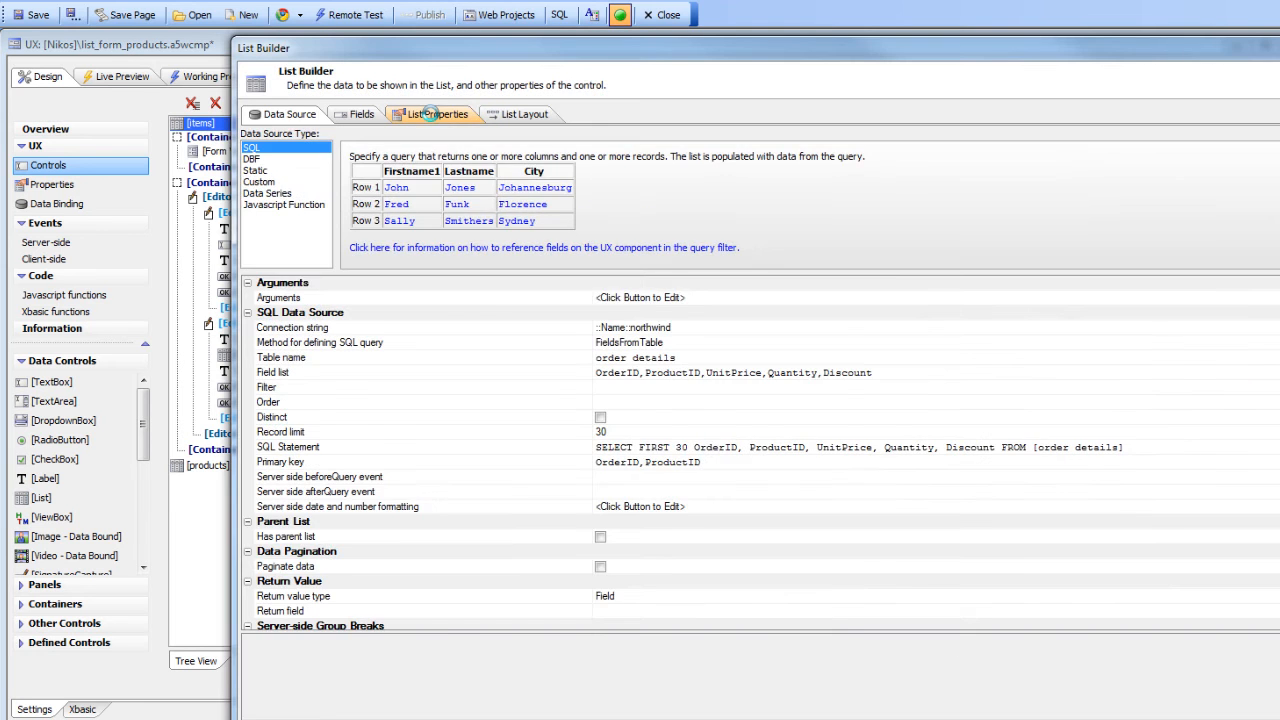
left_click(430, 114)
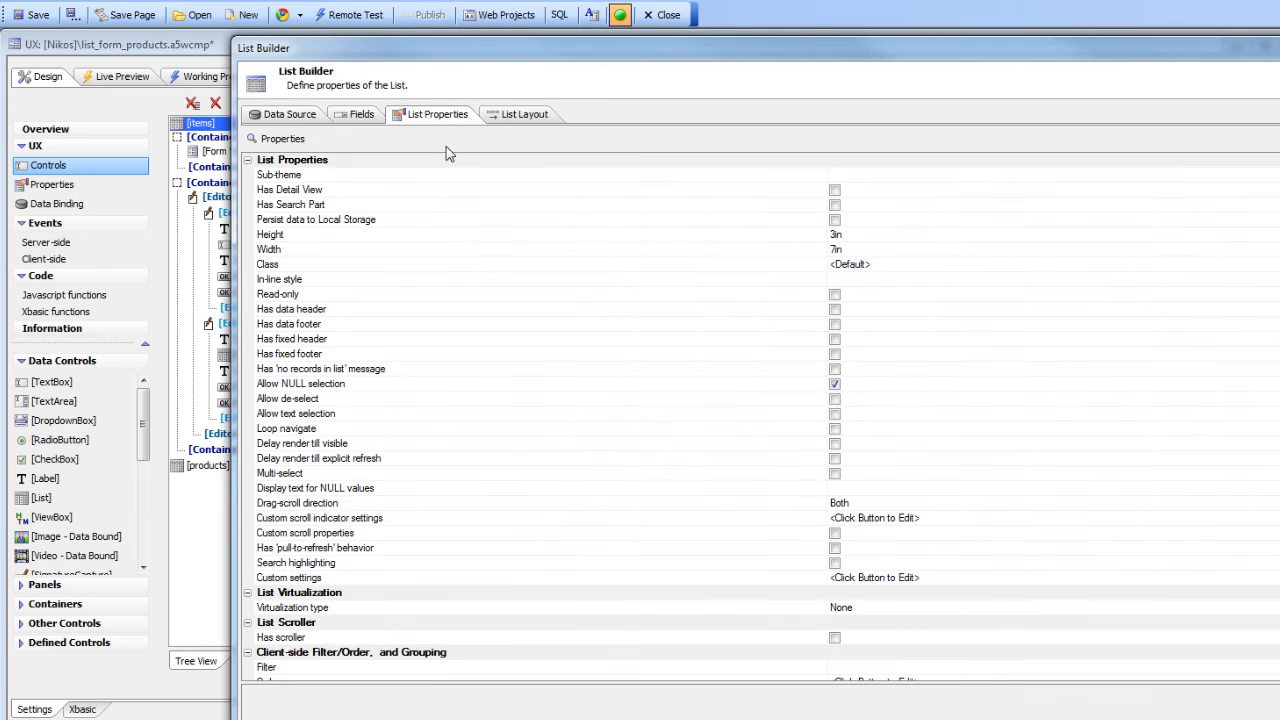
left_click(550, 510)
scroll(545, 487, "down", 6)
scroll(545, 487, "down", 3)
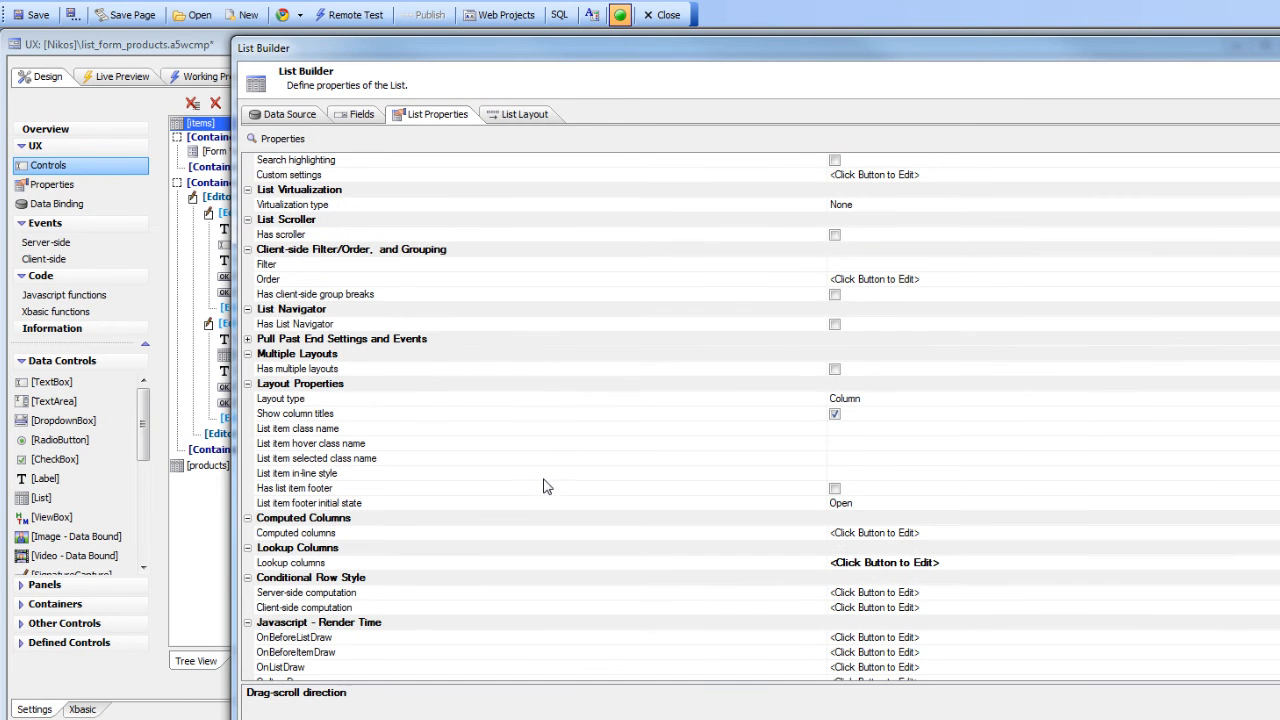
double_click(319, 563)
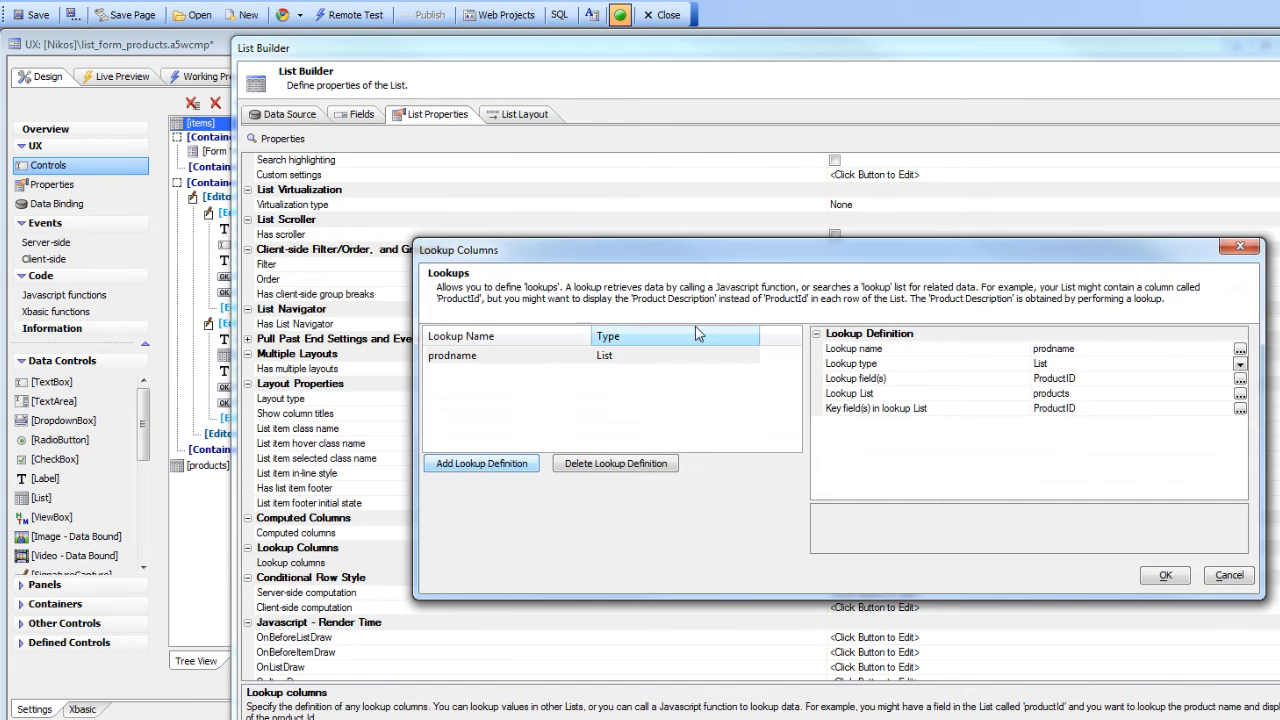
left_click_drag(890, 251, 543, 264)
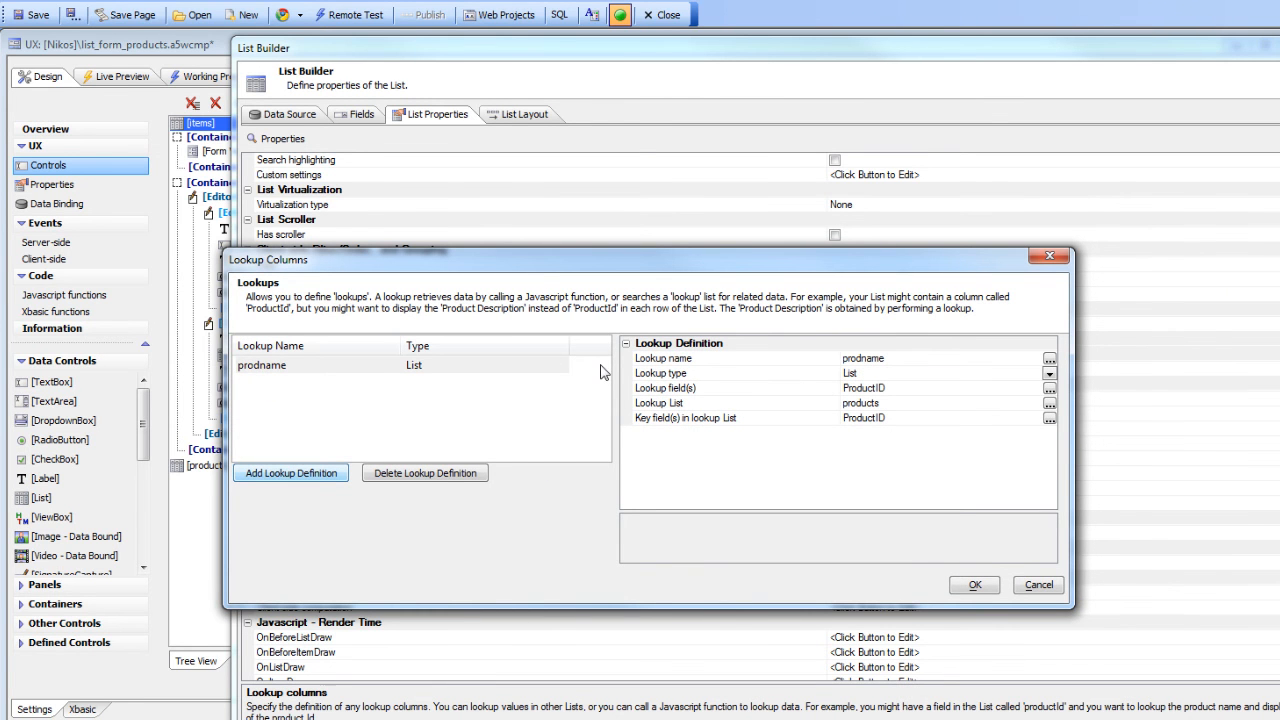
left_click(792, 376)
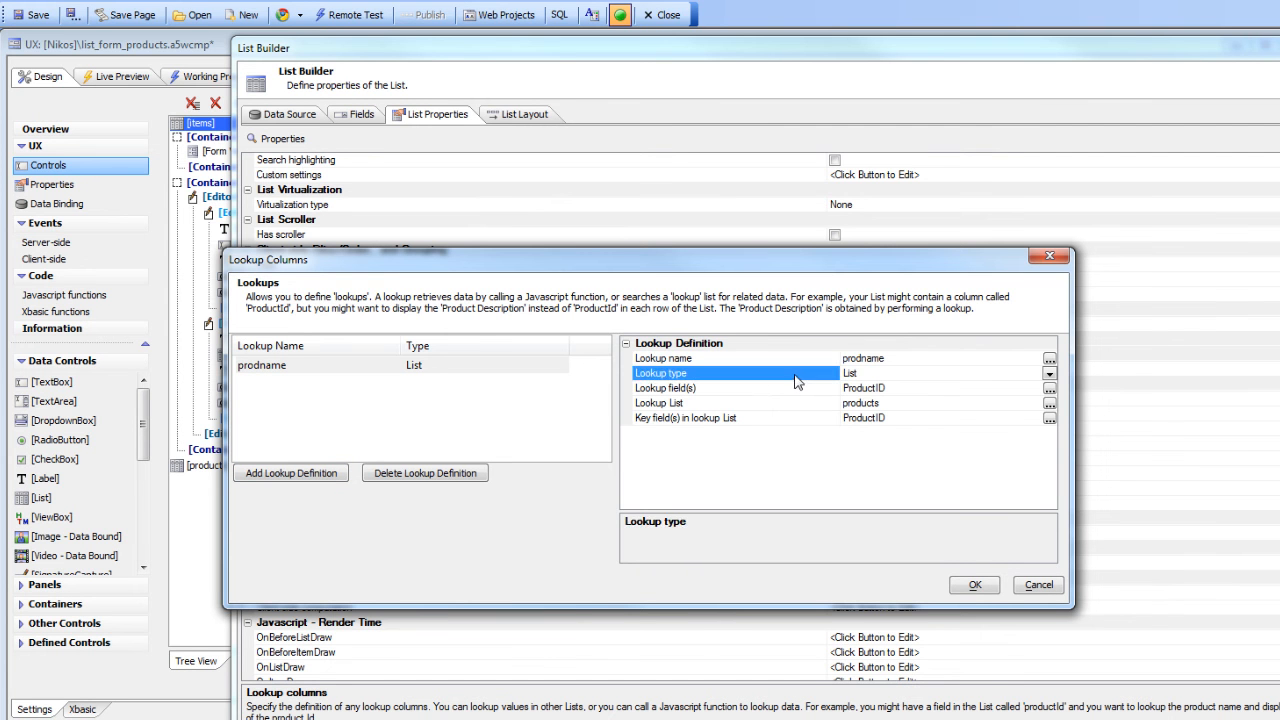
left_click(1049, 373)
left_click(798, 377)
left_click(782, 401)
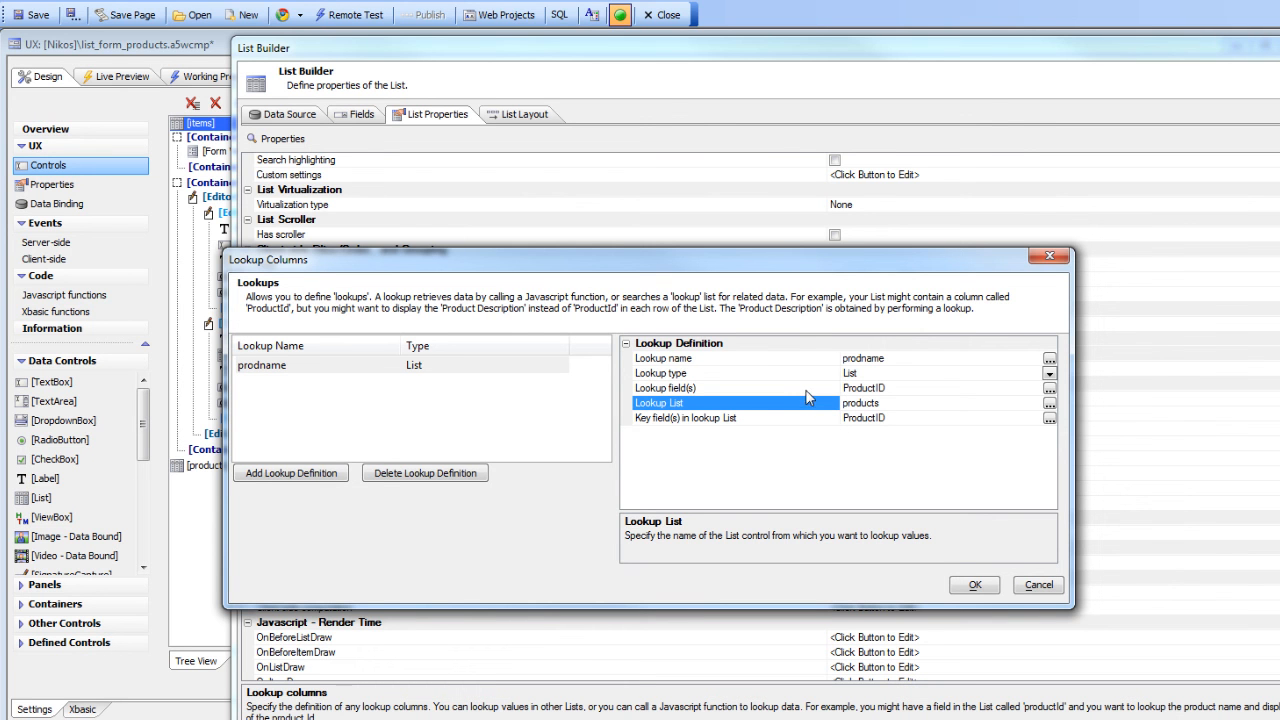
left_click(975, 586)
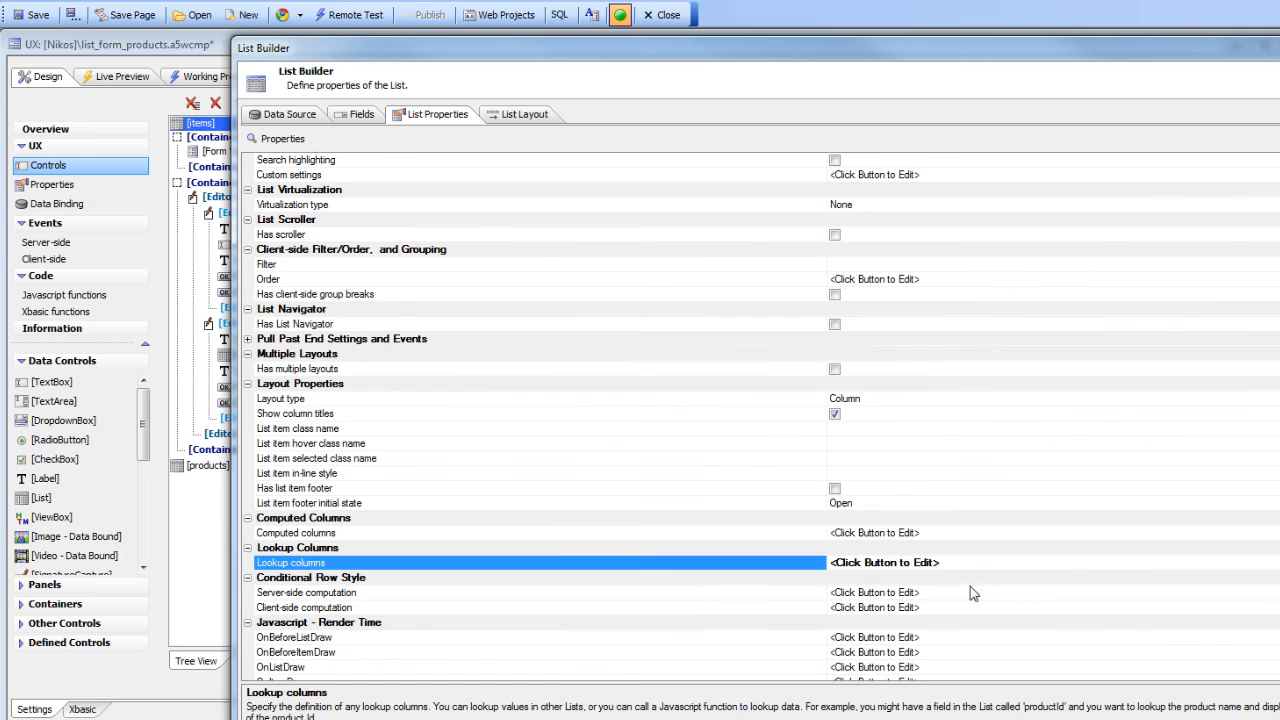
Review the items list layout's prodname.ProductName column properties and close the List Builder
left_click(518, 114)
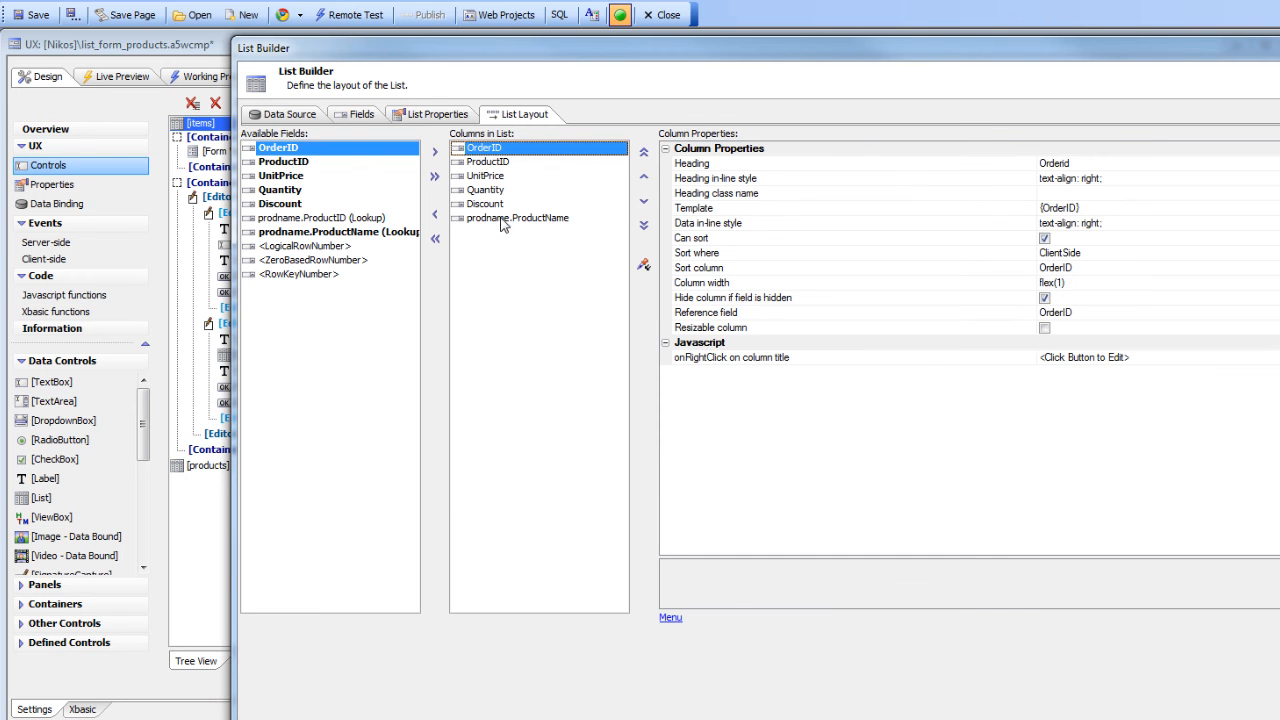
left_click(510, 218)
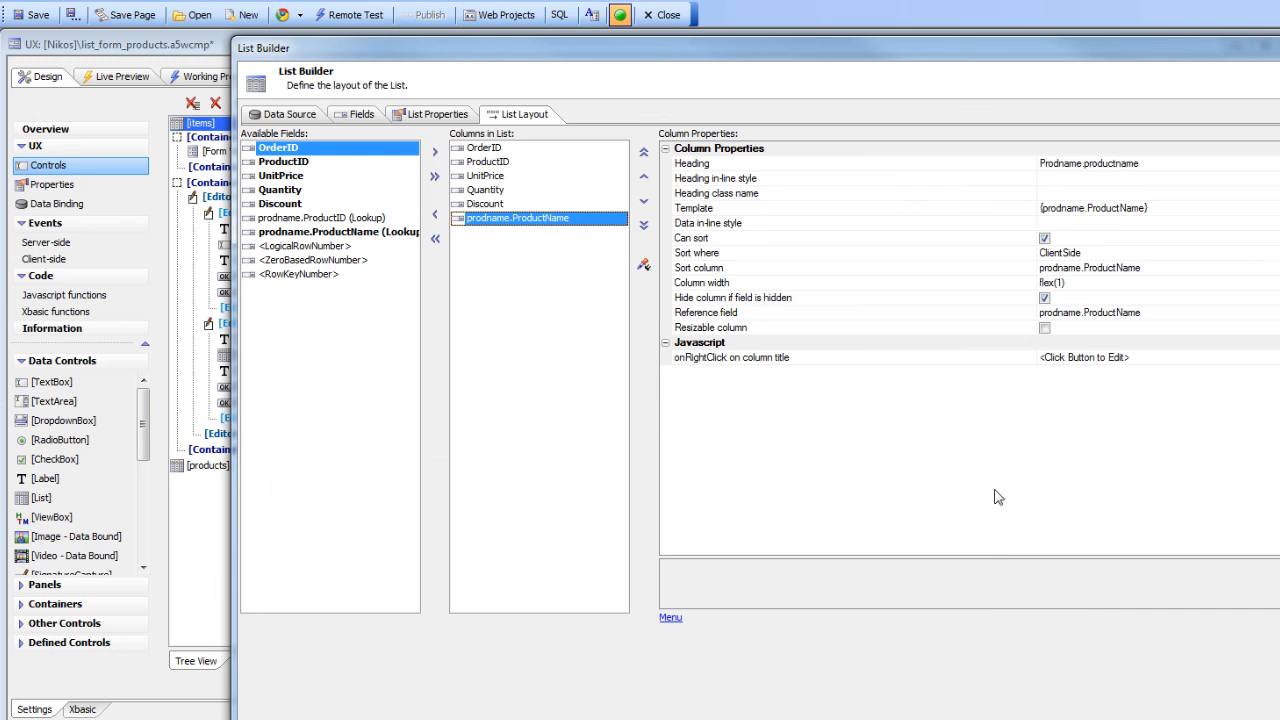
left_click(1279, 700)
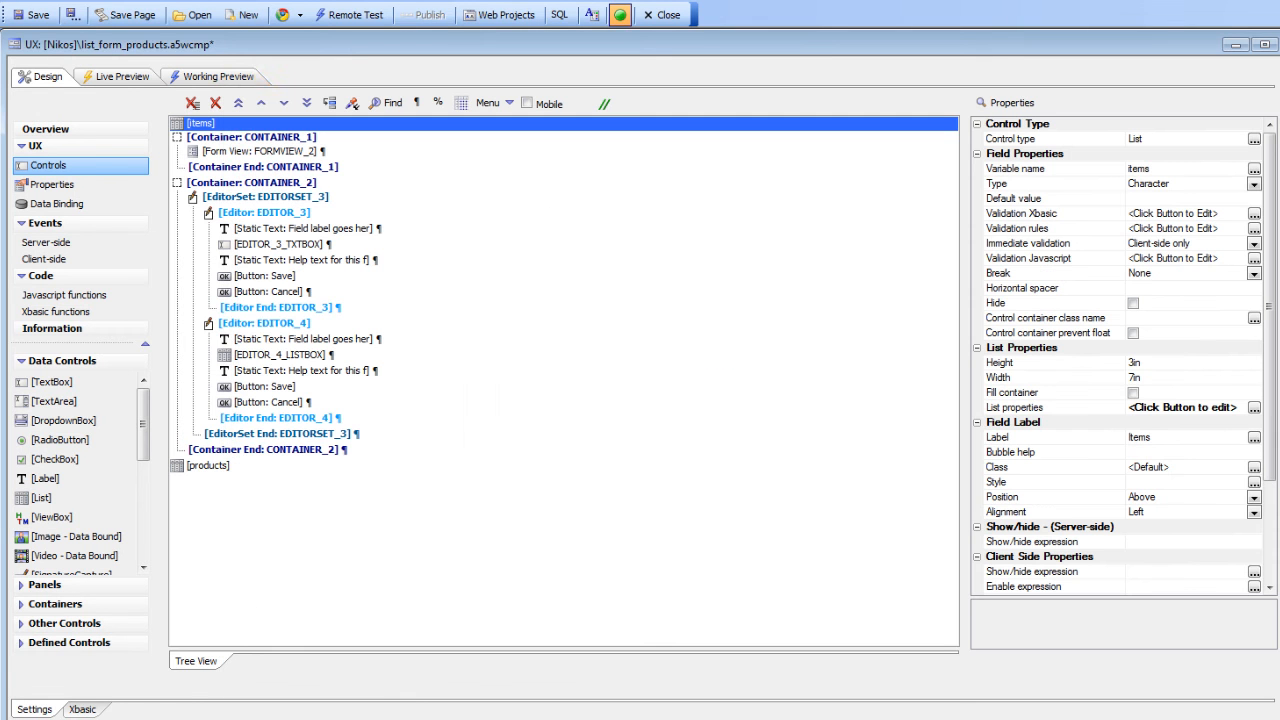
Open the form view's builder from the design tree and view its form layout
left_click(189, 77)
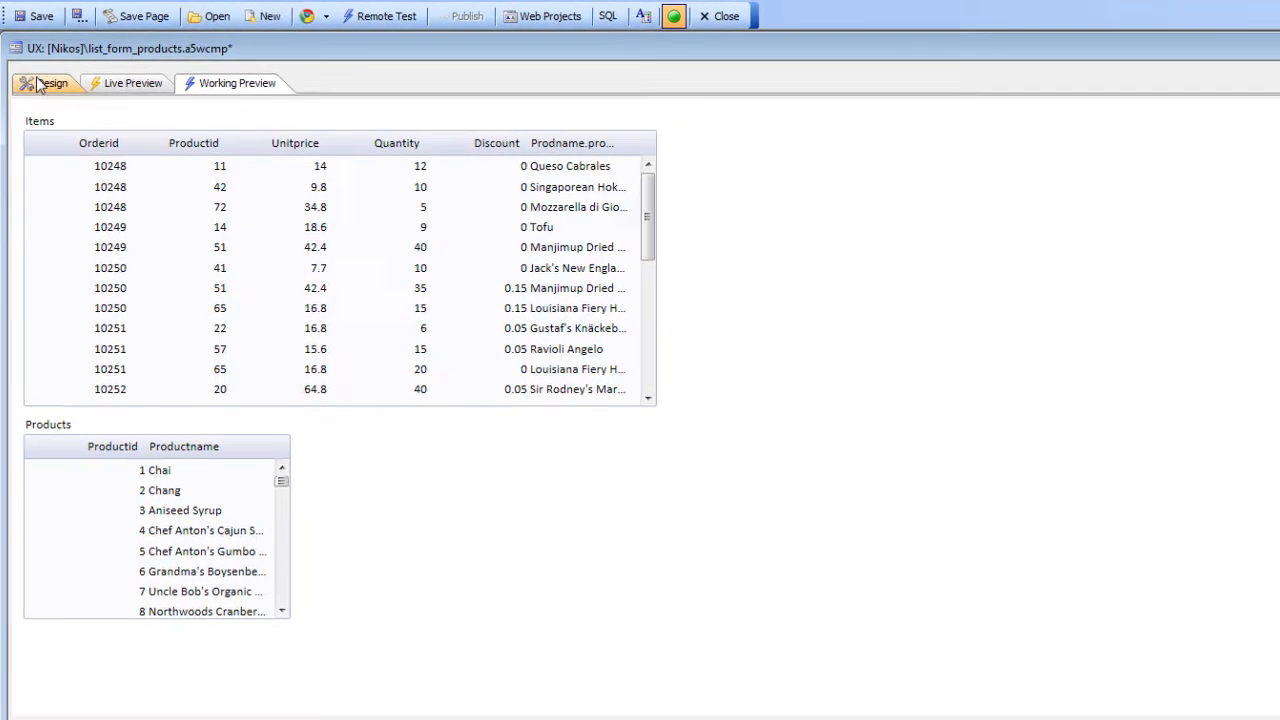
left_click(38, 84)
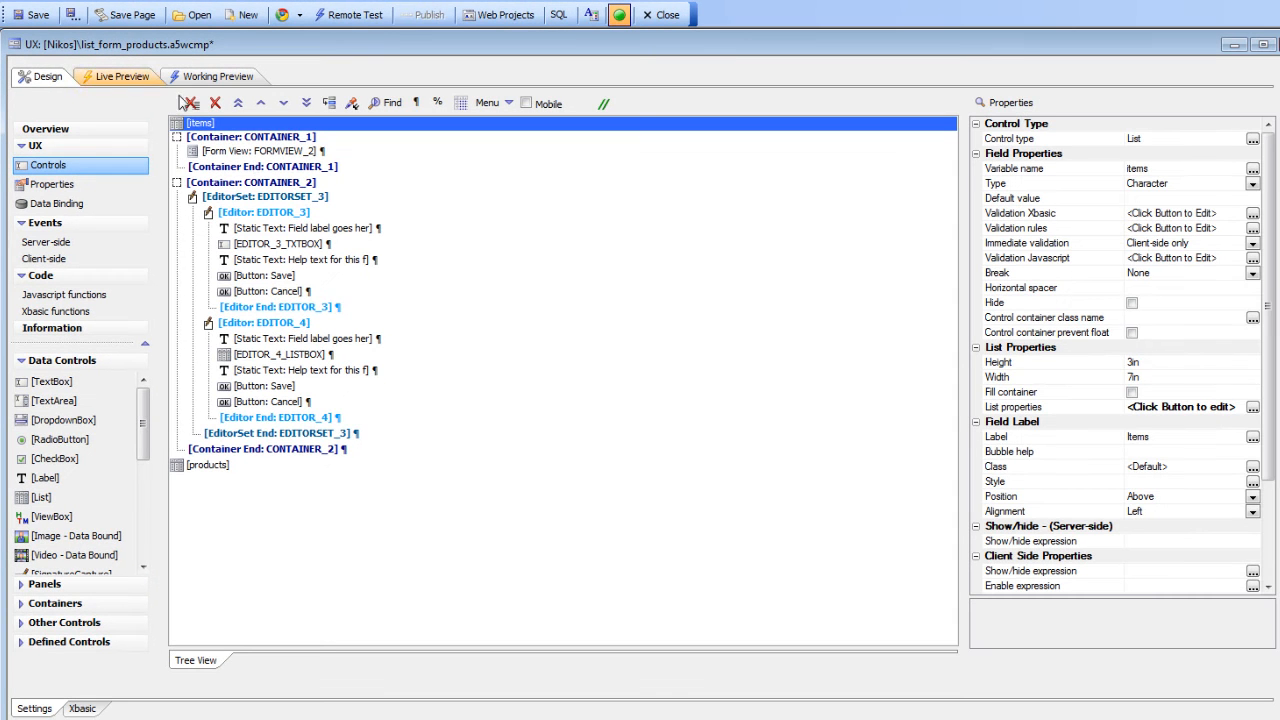
left_click(272, 152)
double_click(252, 150)
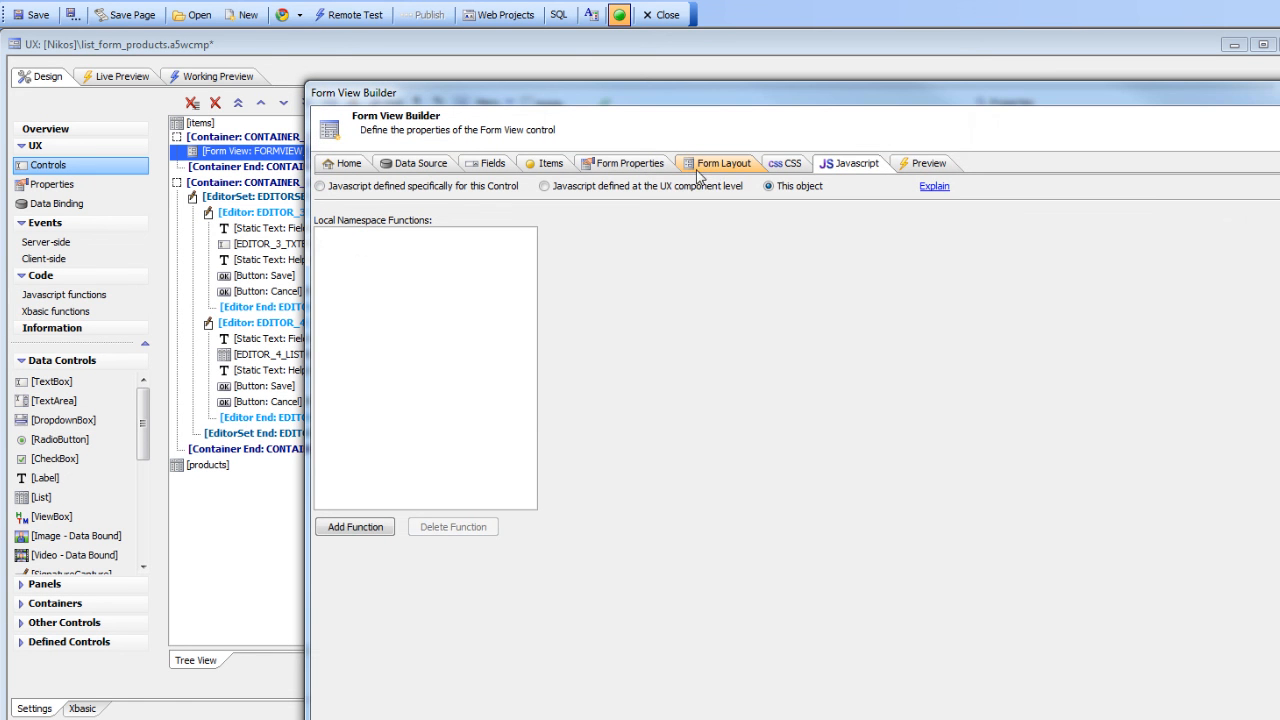
left_click(704, 166)
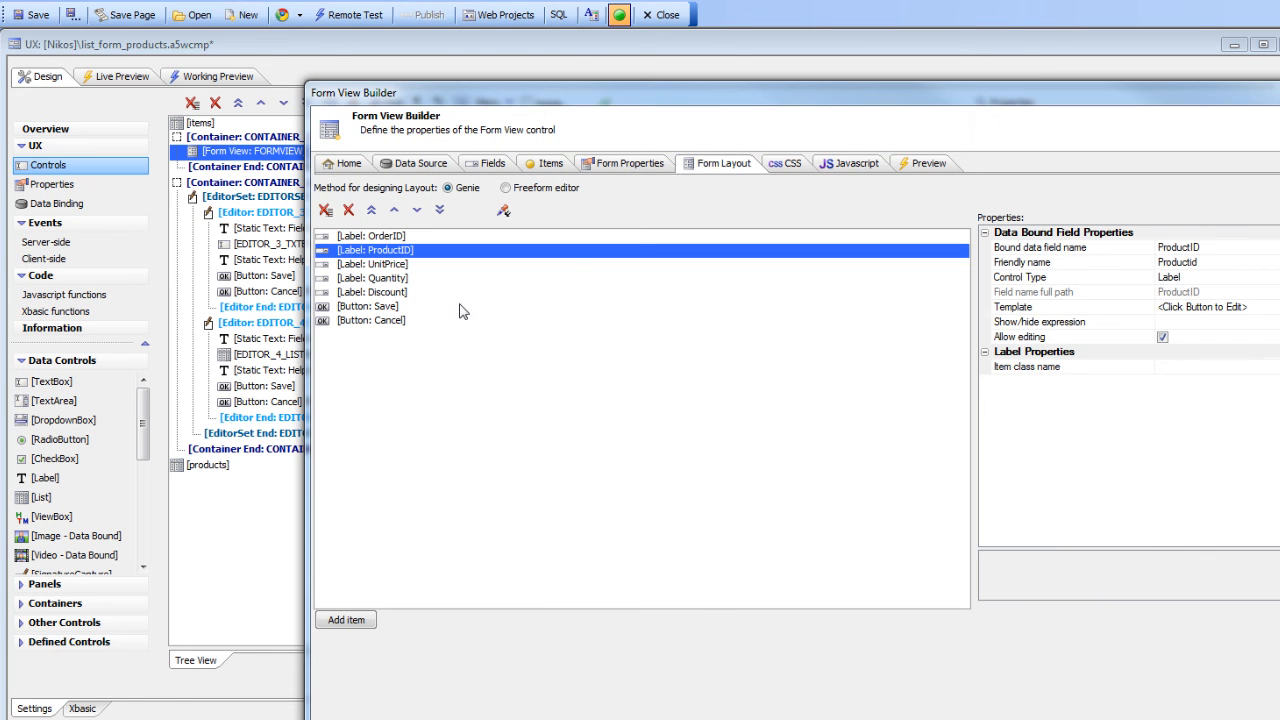
Inspect the ProductID field's lookup settings, opening the key field and return field selectors, then close the builder
left_click(417, 166)
left_click(480, 165)
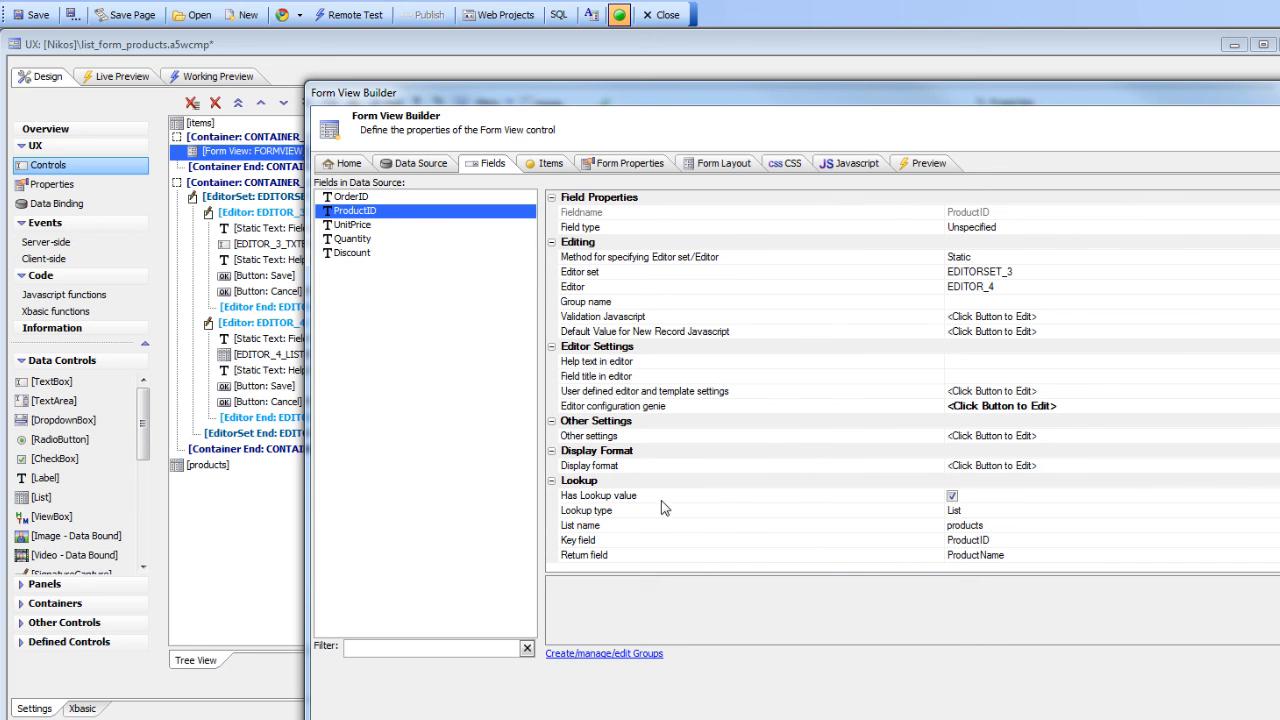
left_click(727, 510)
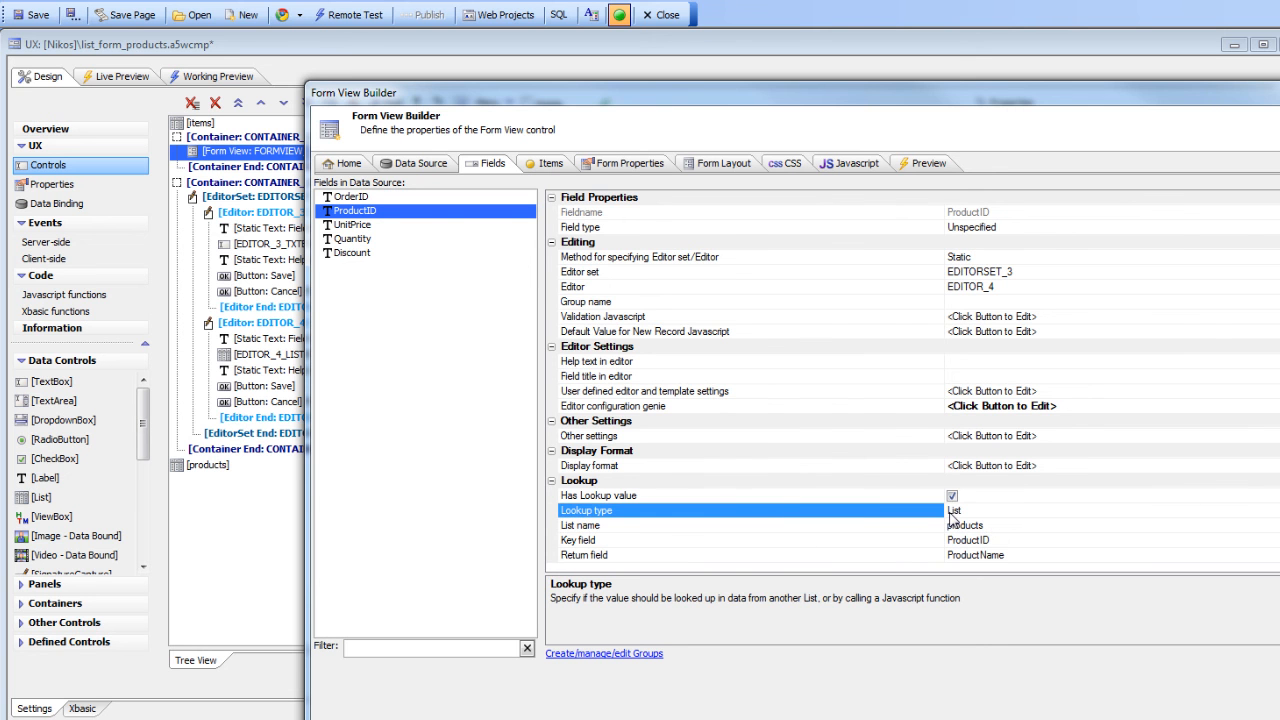
left_click(783, 526)
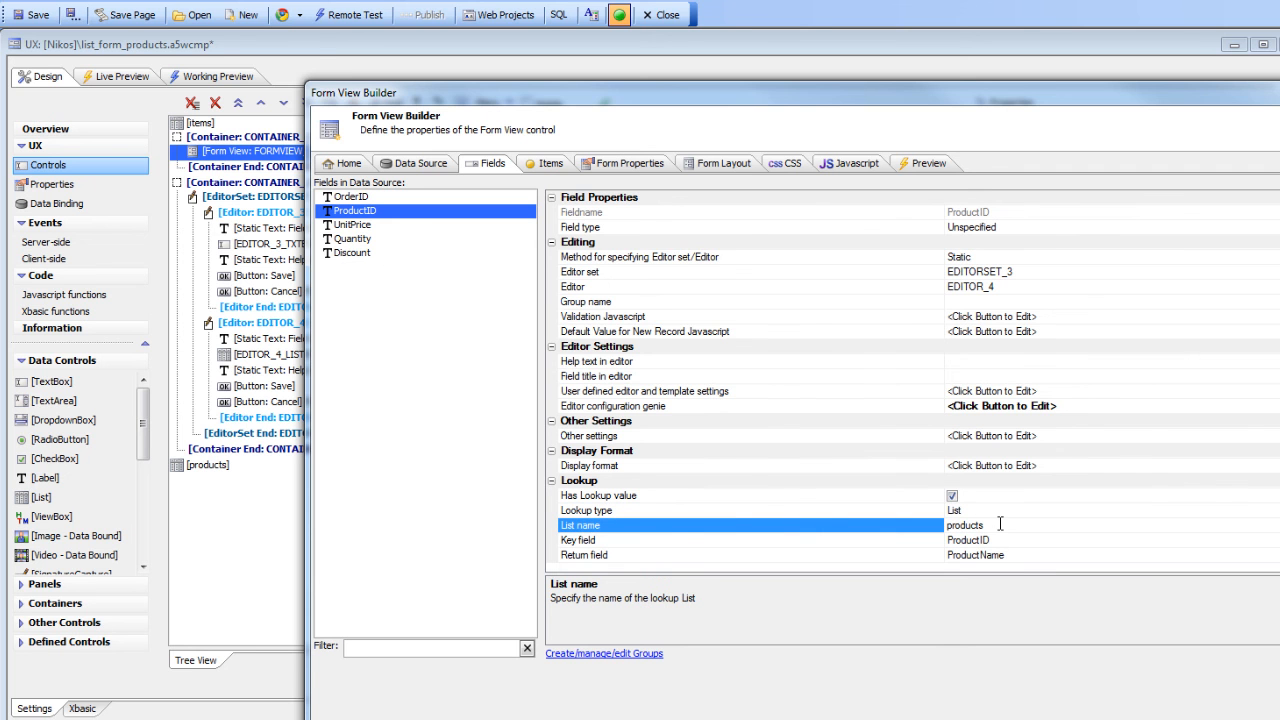
double_click(684, 544)
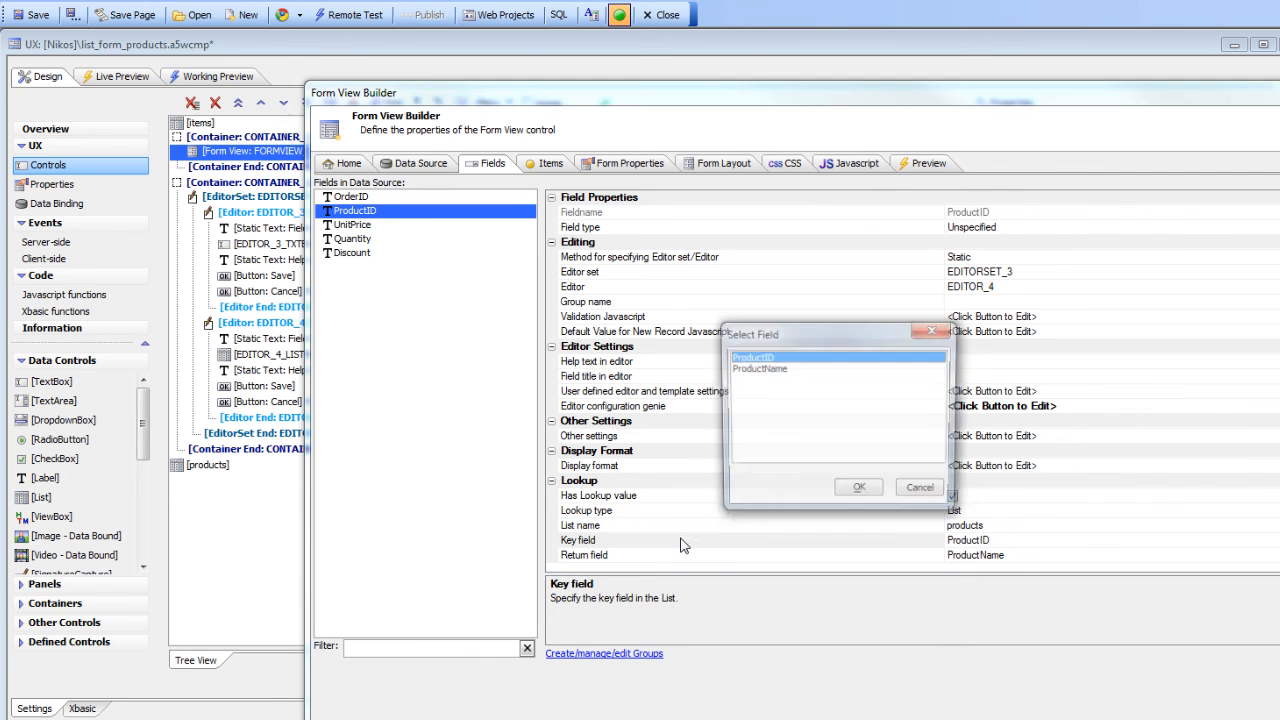
left_click(858, 487)
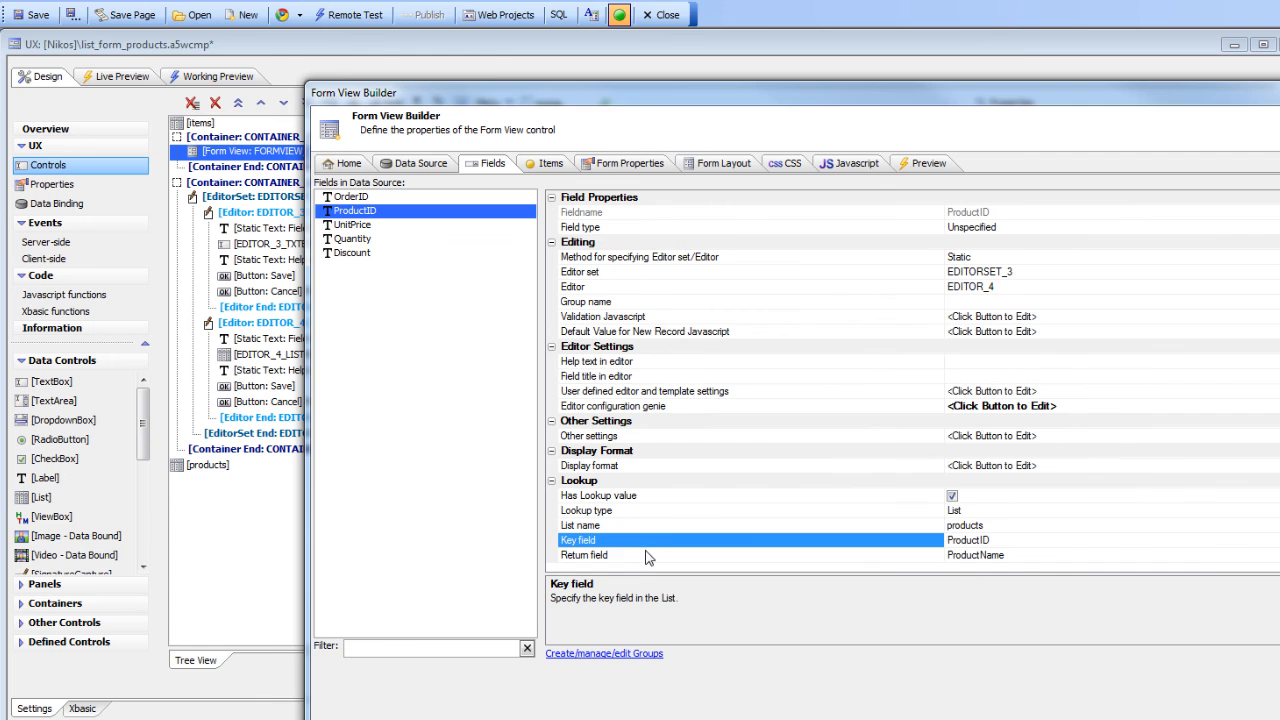
double_click(645, 557)
left_click(856, 494)
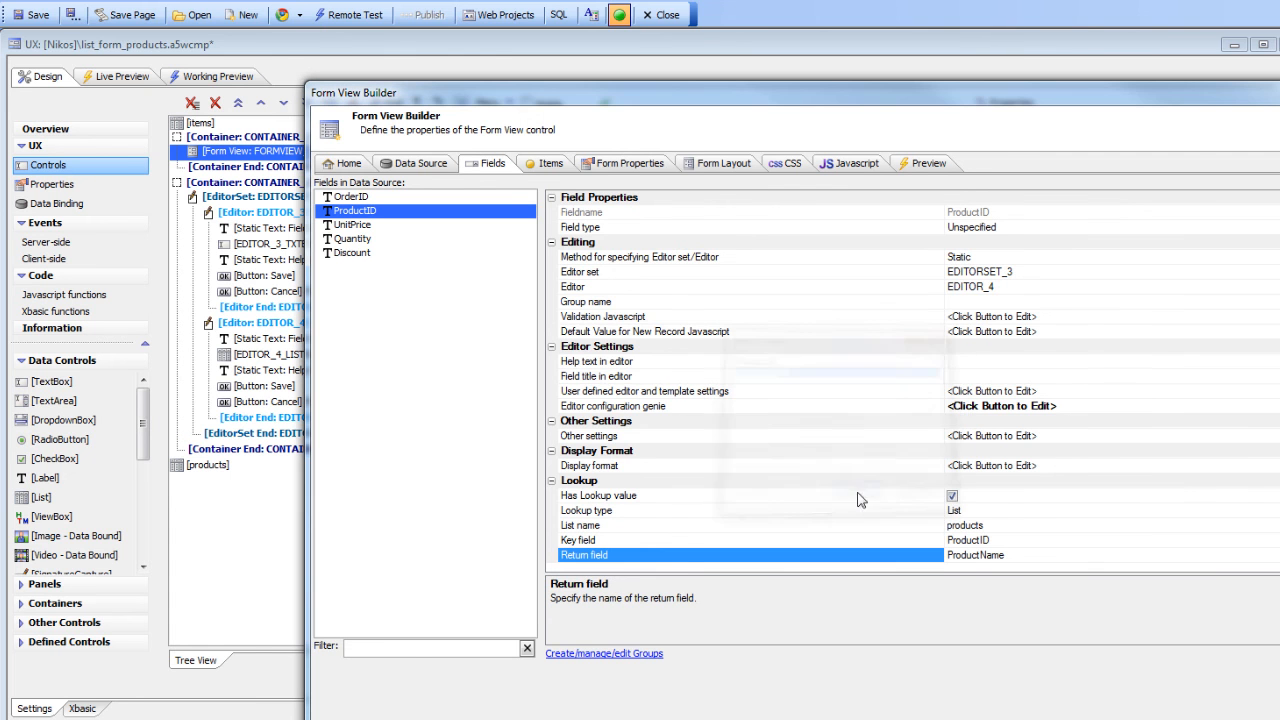
left_click(1160, 717)
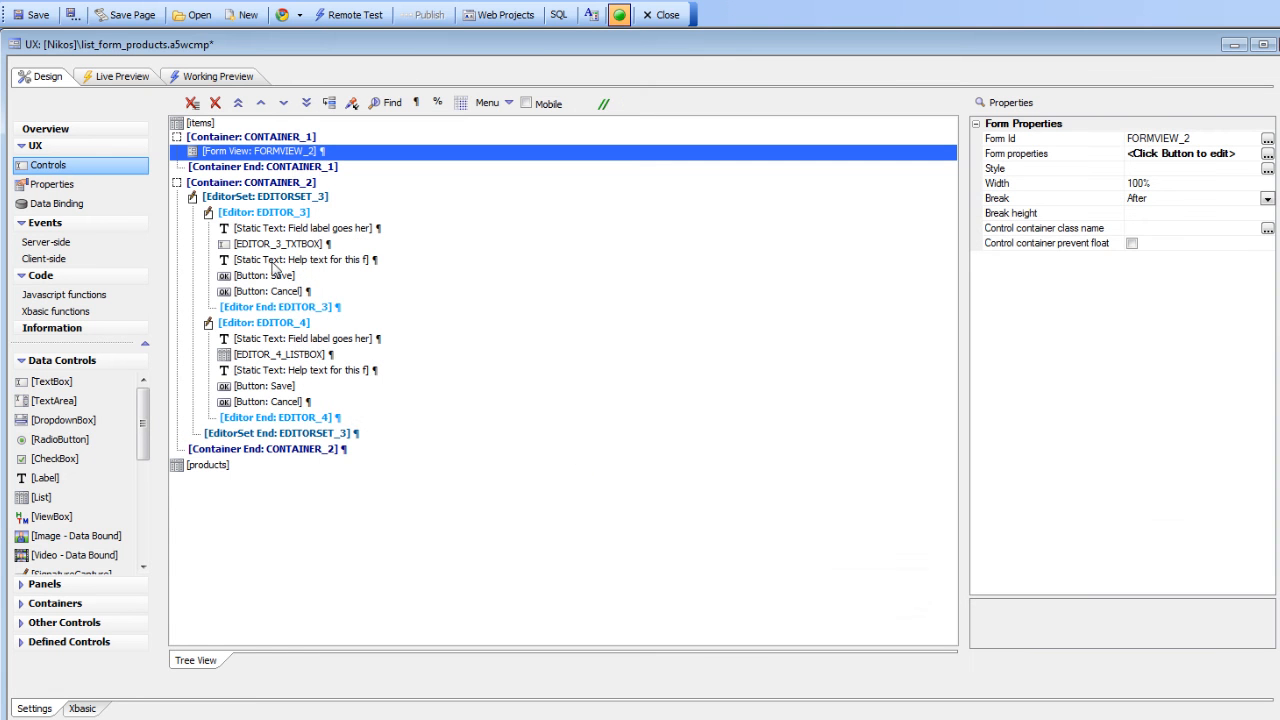
Preview the component, select order 10250's item and open its product selection list
left_click(212, 80)
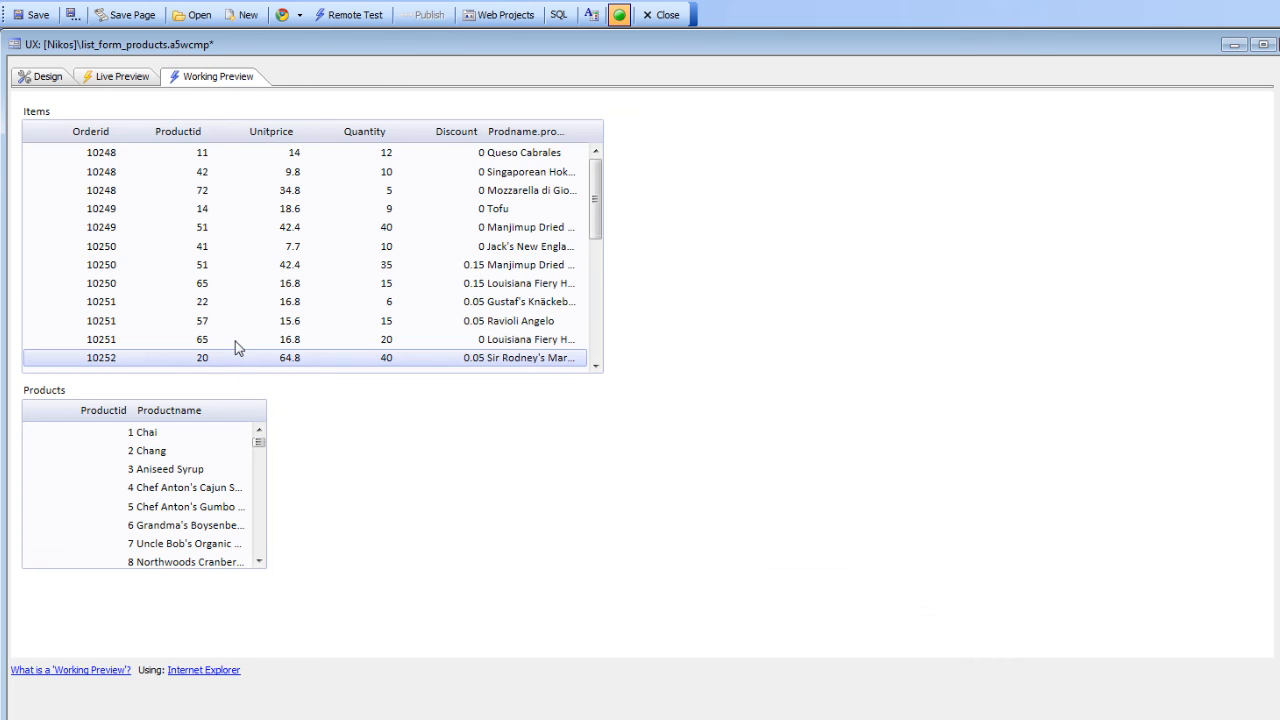
left_click(242, 246)
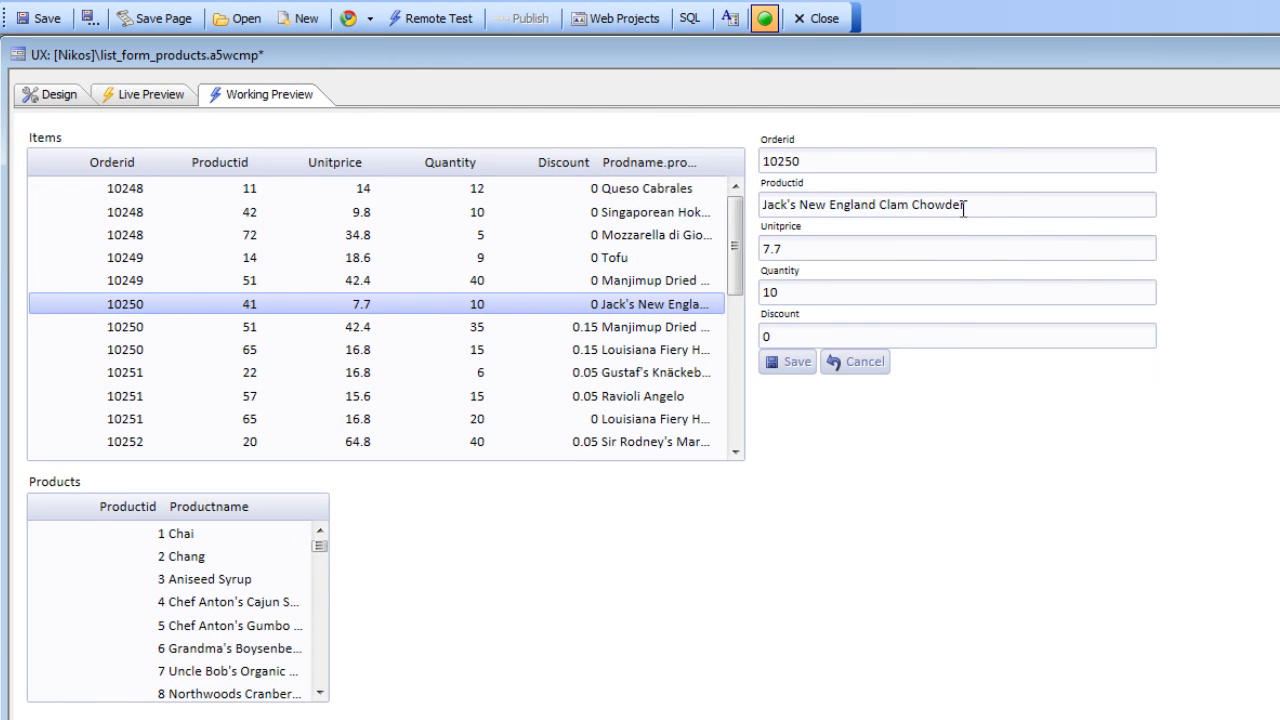
left_click(771, 205)
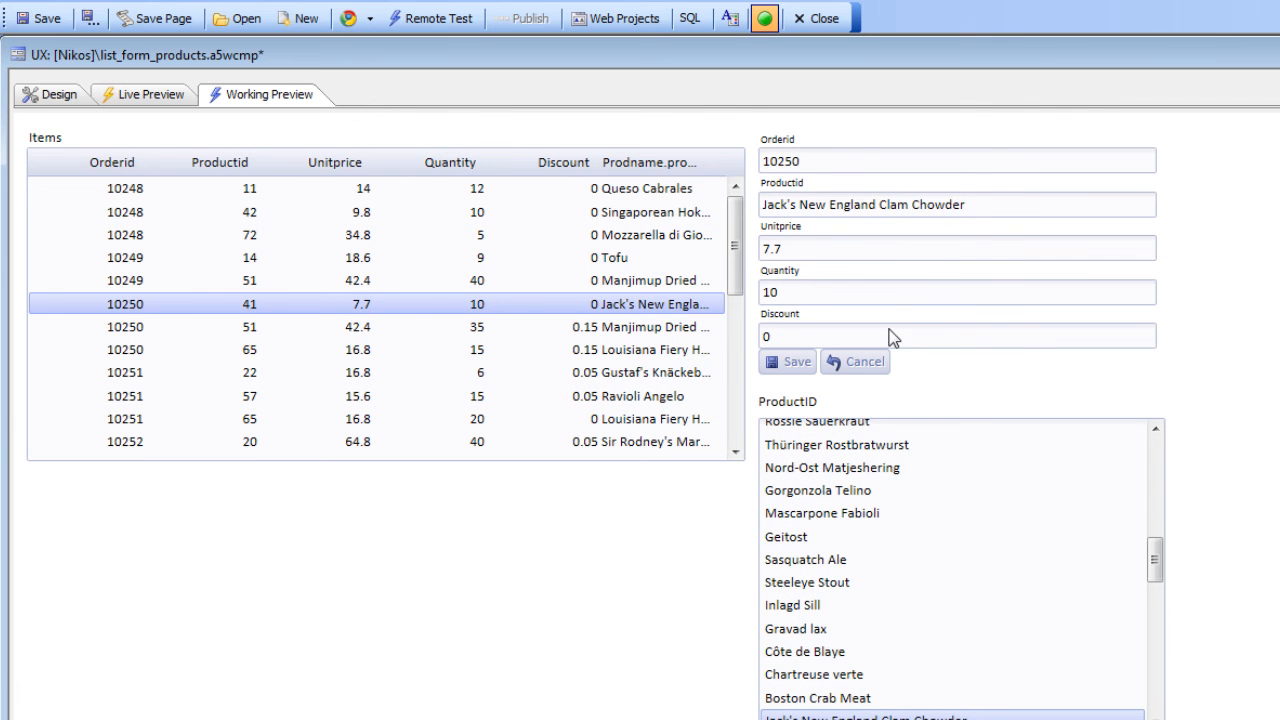